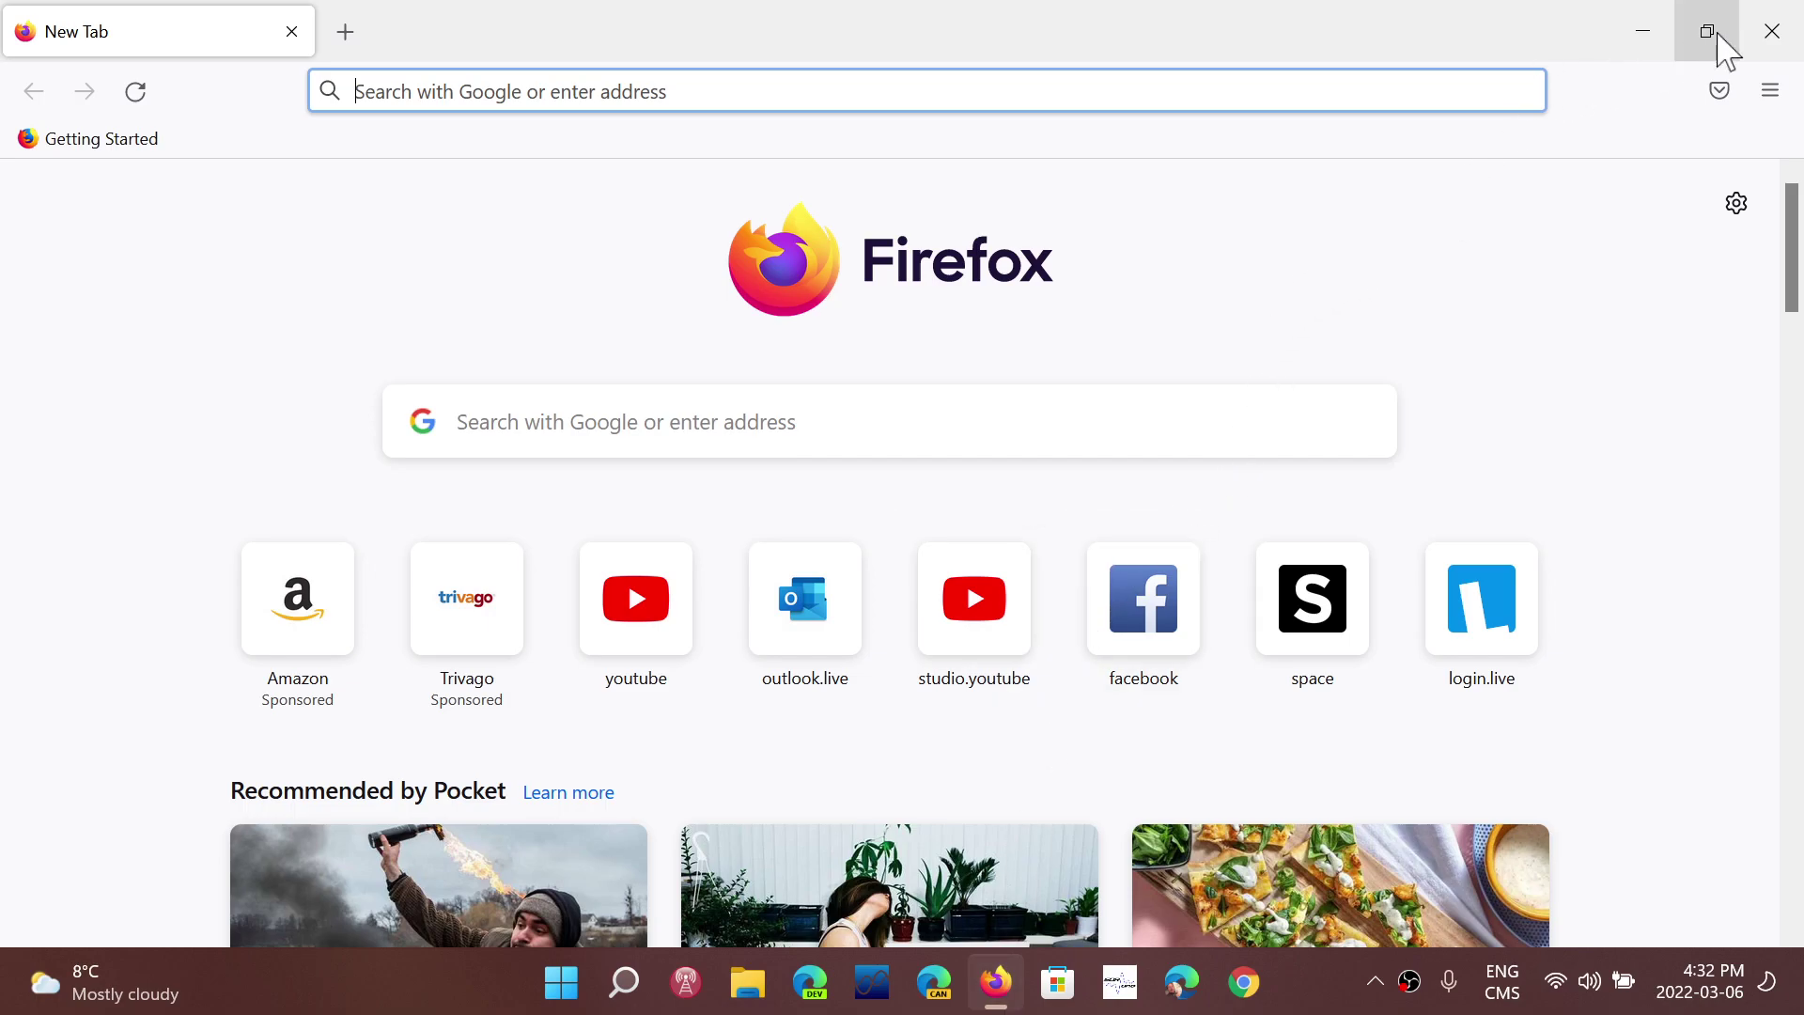
# Show the About Firefox window via the main menu's Help entry to check for updates
pyautogui.click(1773, 93)
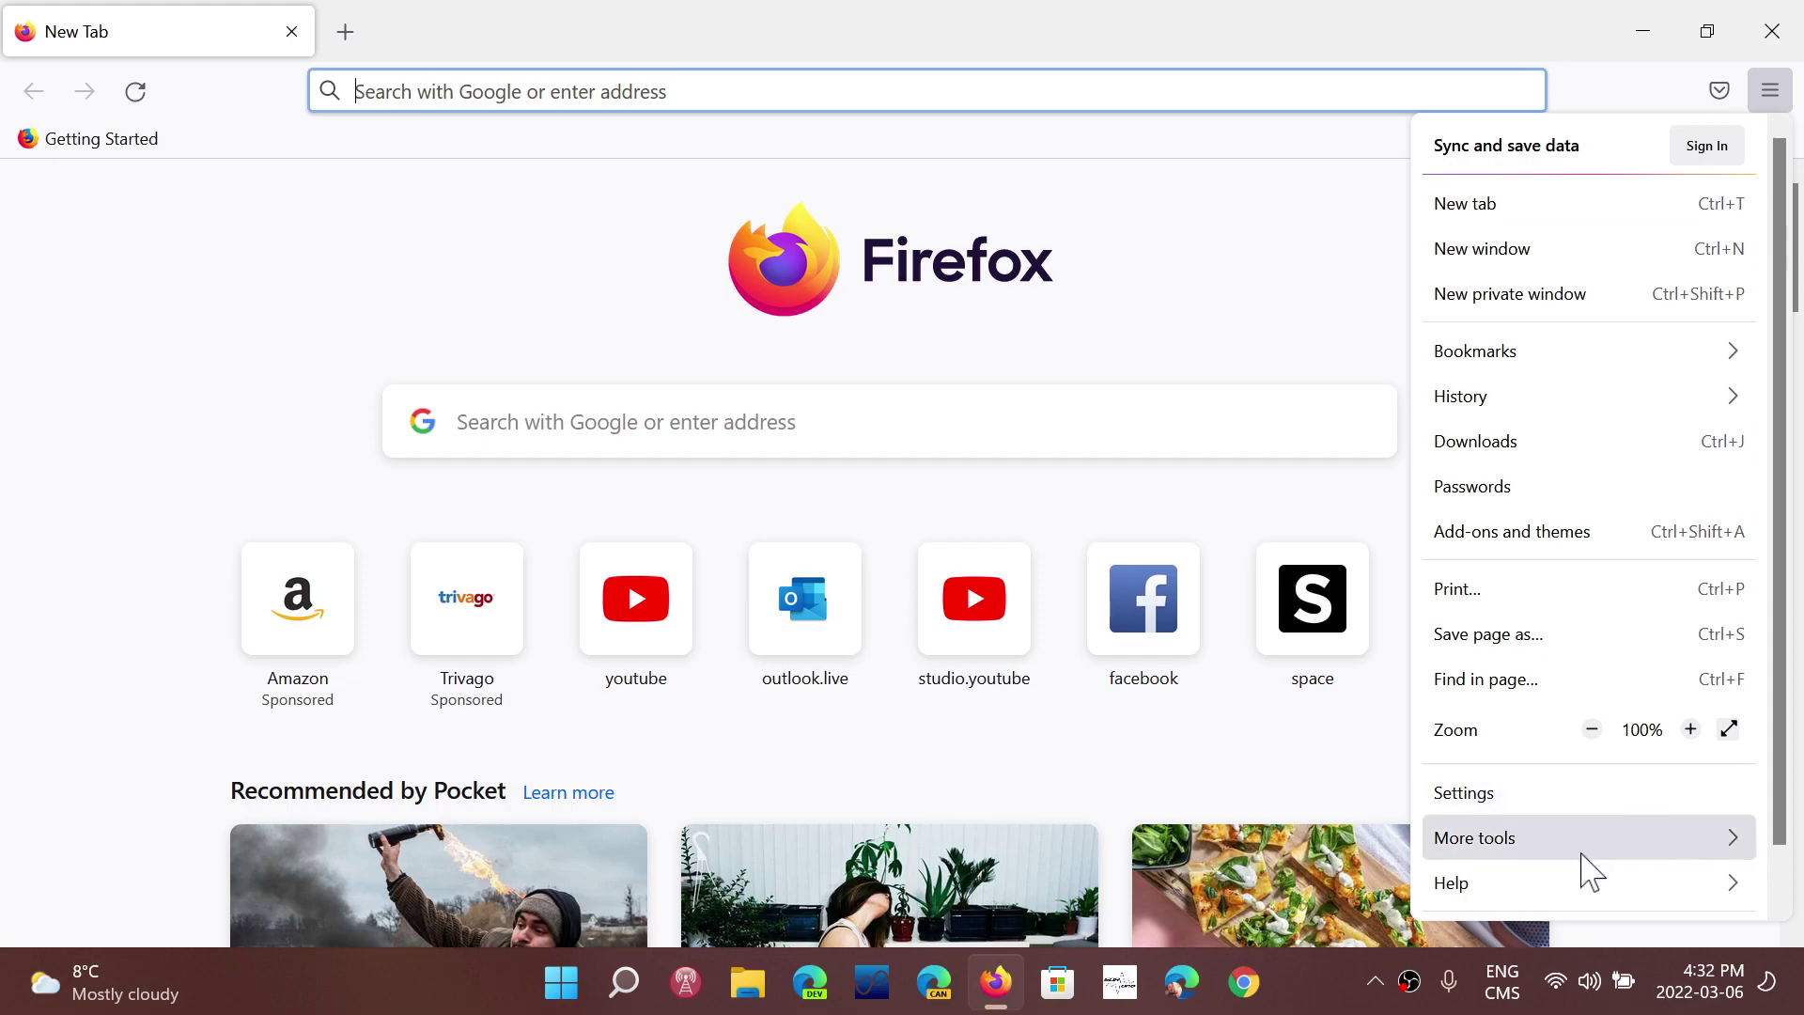
pyautogui.click(1576, 910)
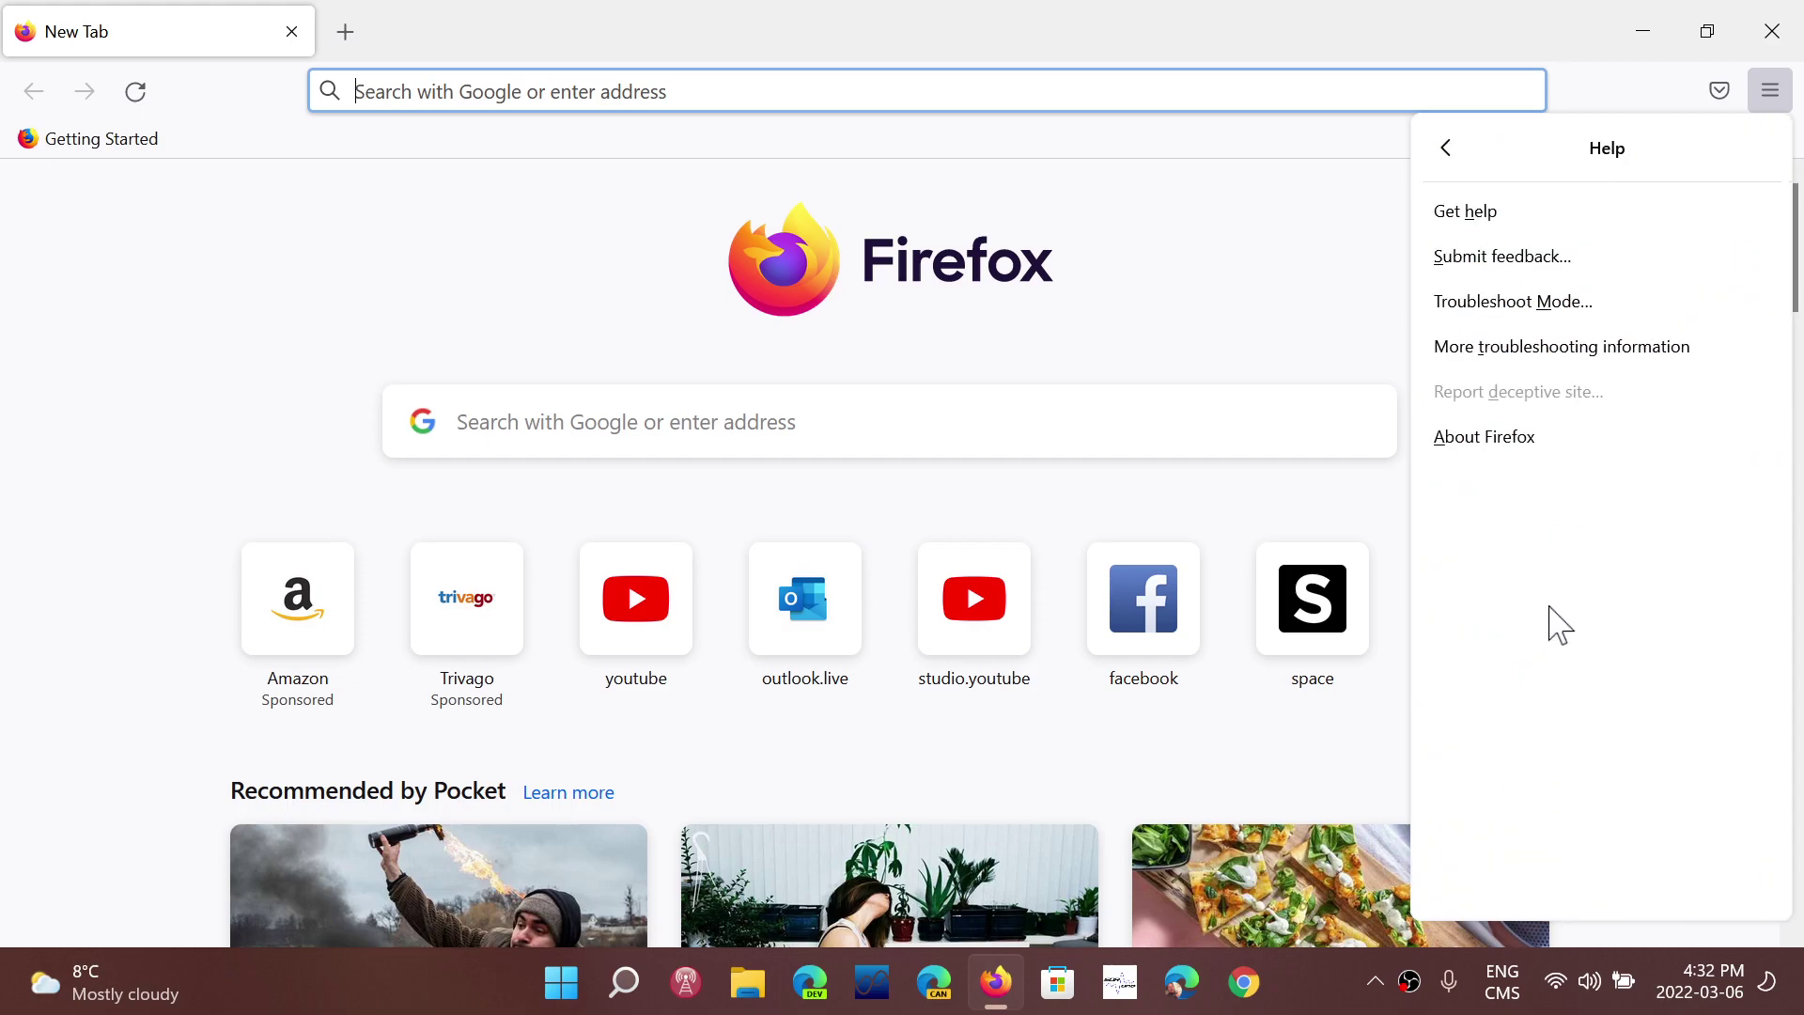
pyautogui.click(1518, 445)
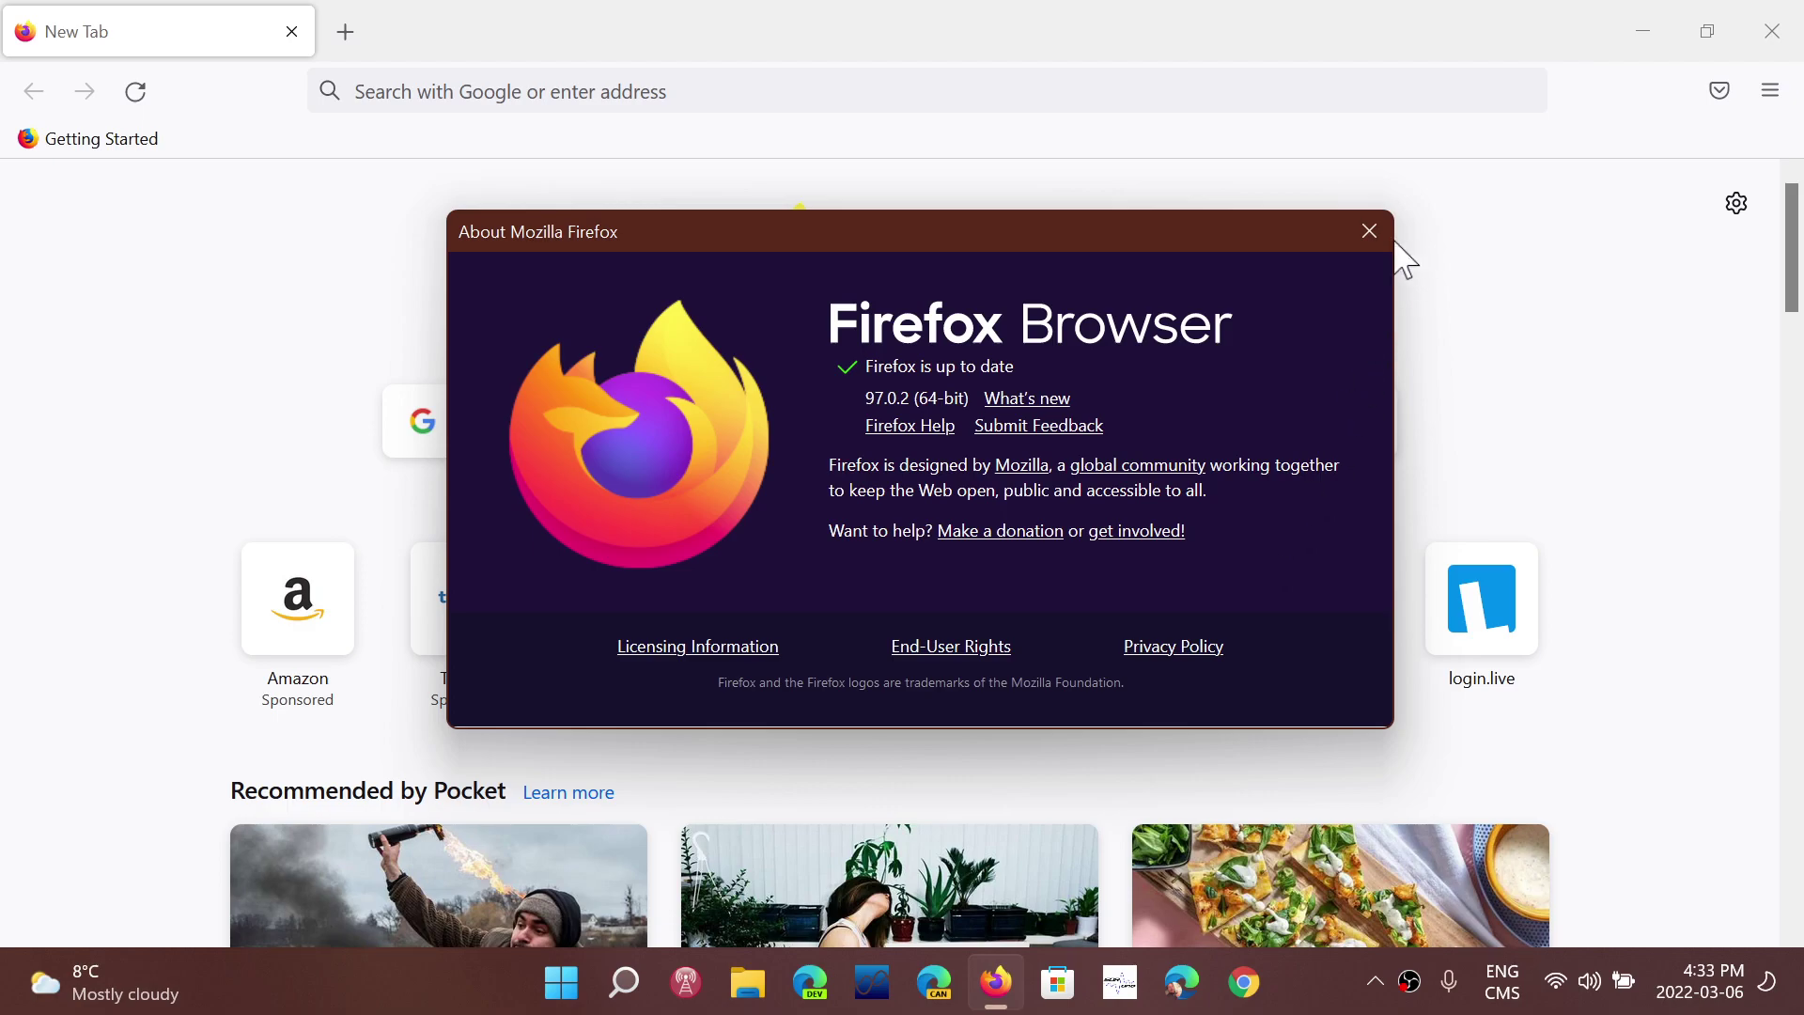
# Dismiss the About Mozilla Firefox dialog with its X button
pyautogui.click(1364, 232)
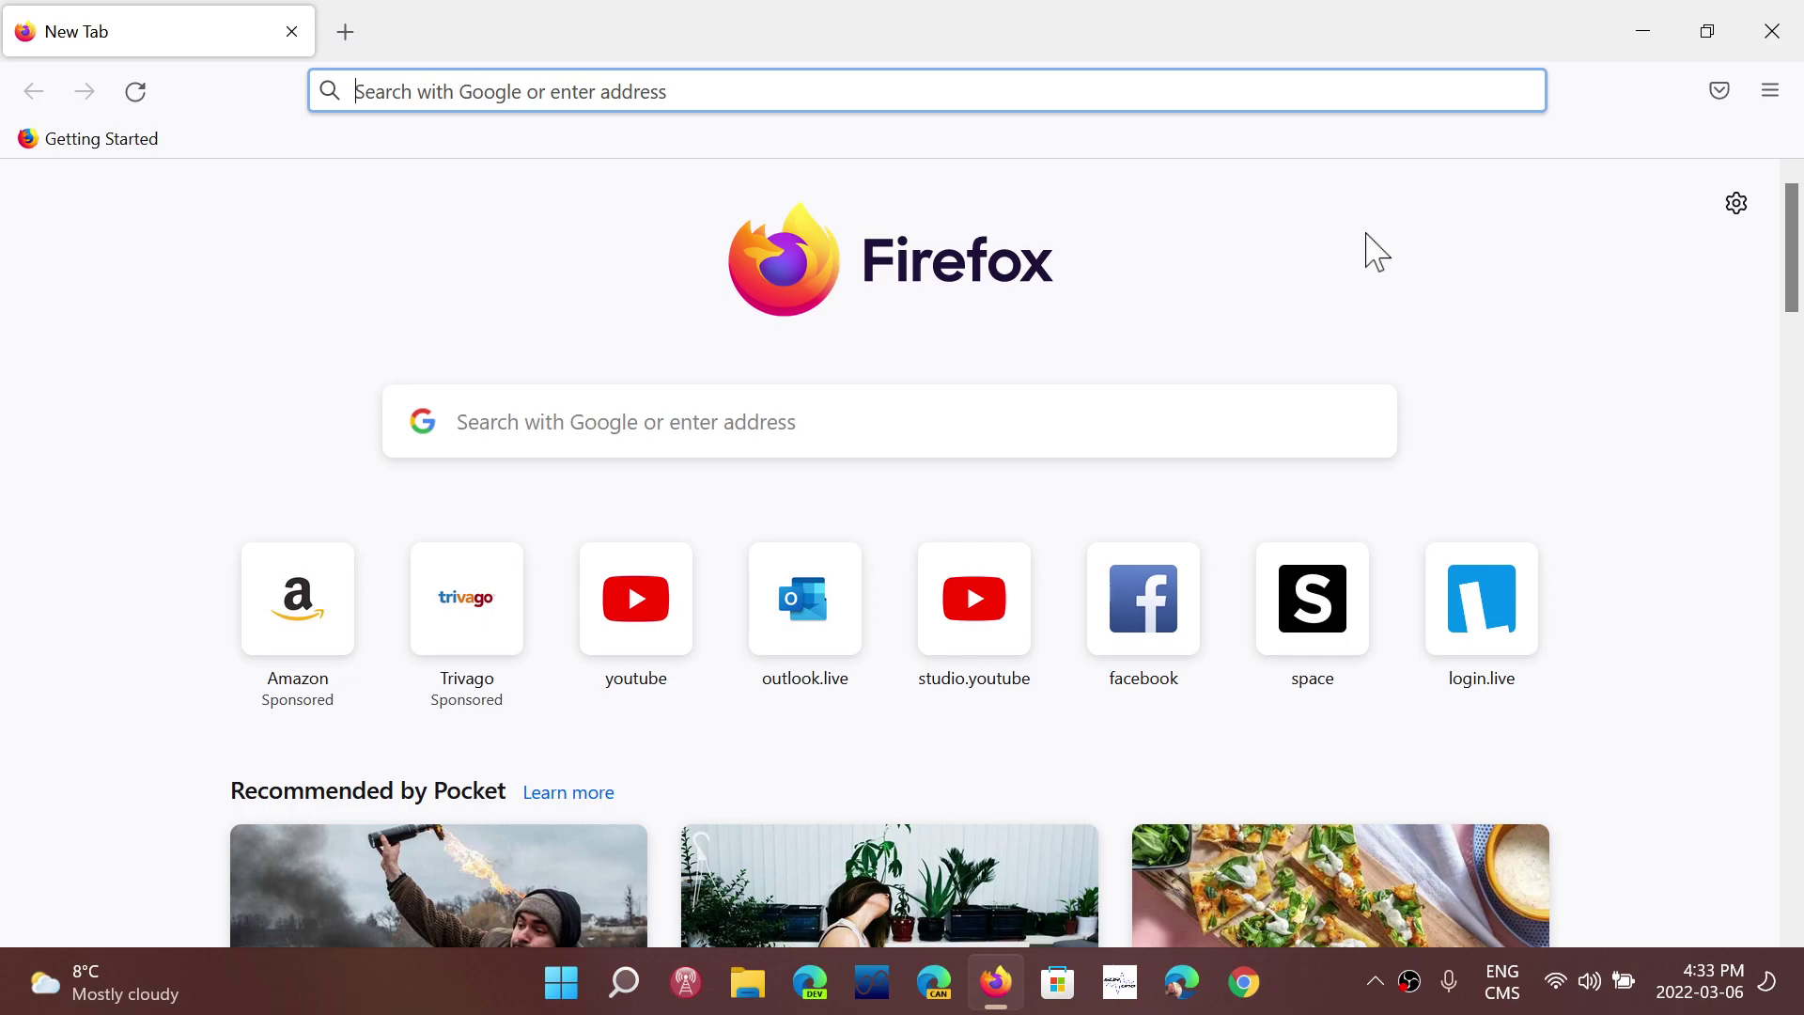
# Bring the About Firefox window back up, confirming version 97.0.2 is up to date
pyautogui.click(1772, 93)
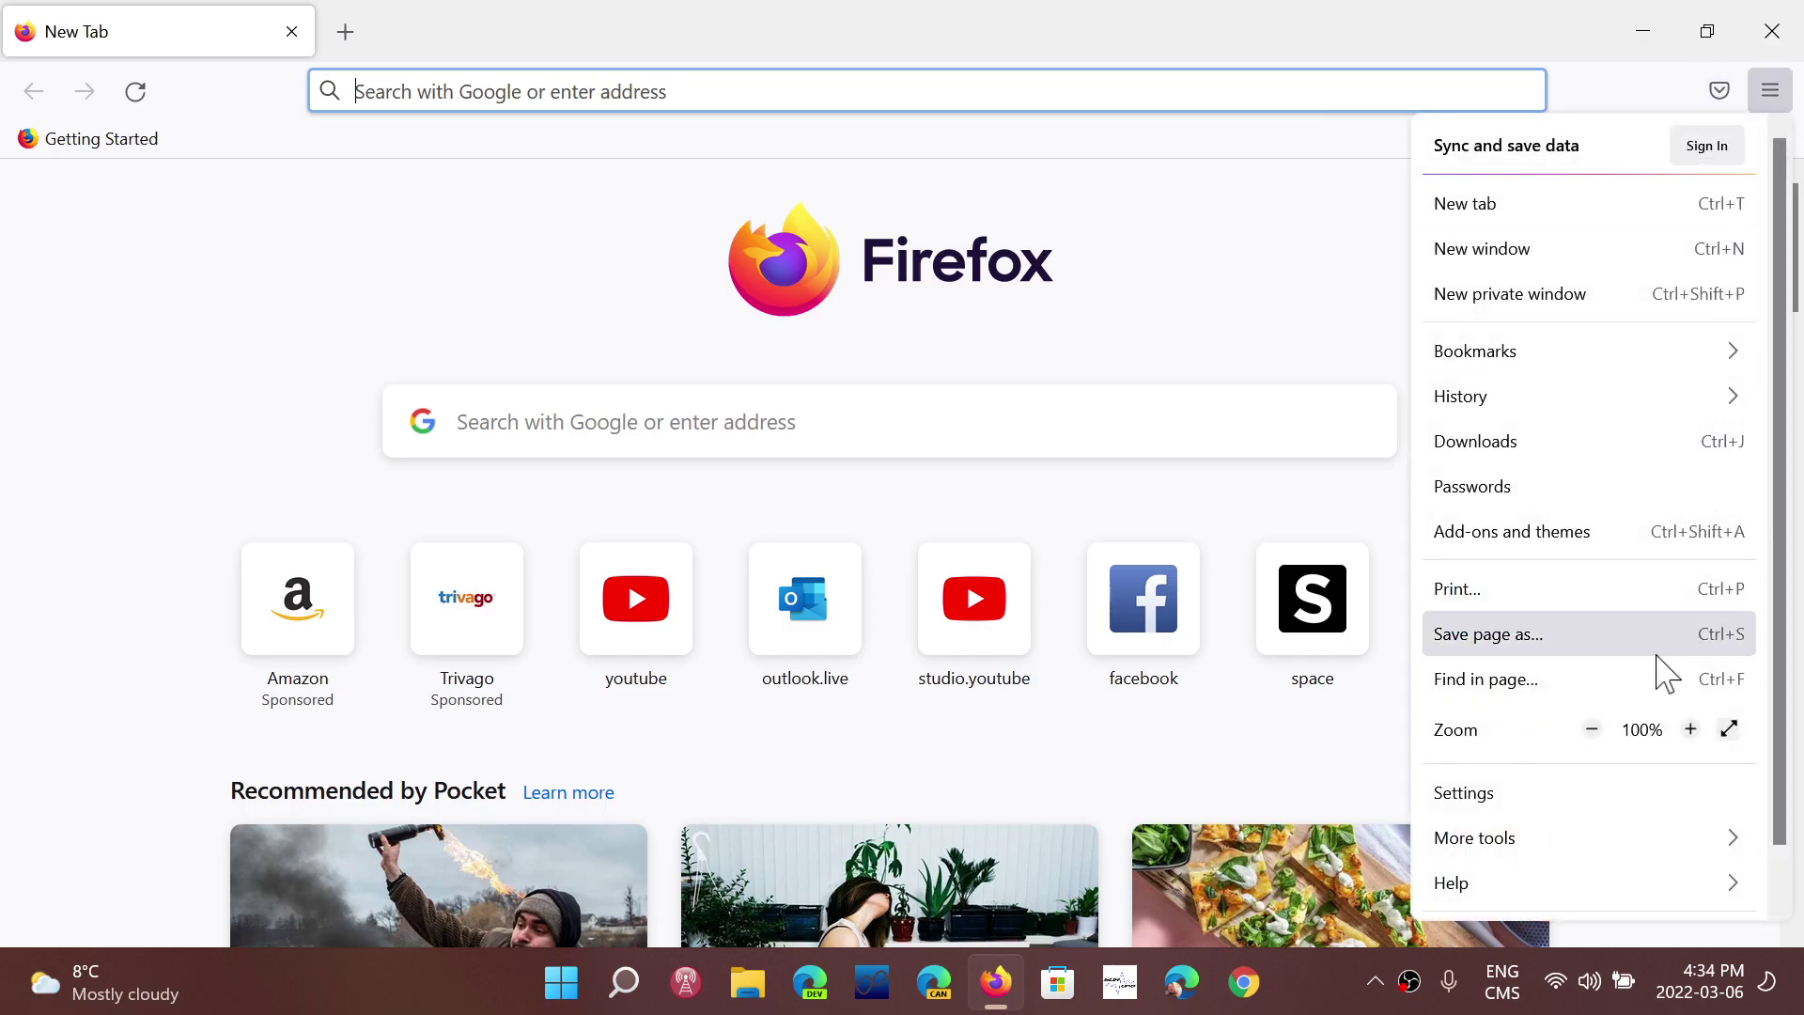
pyautogui.click(1607, 886)
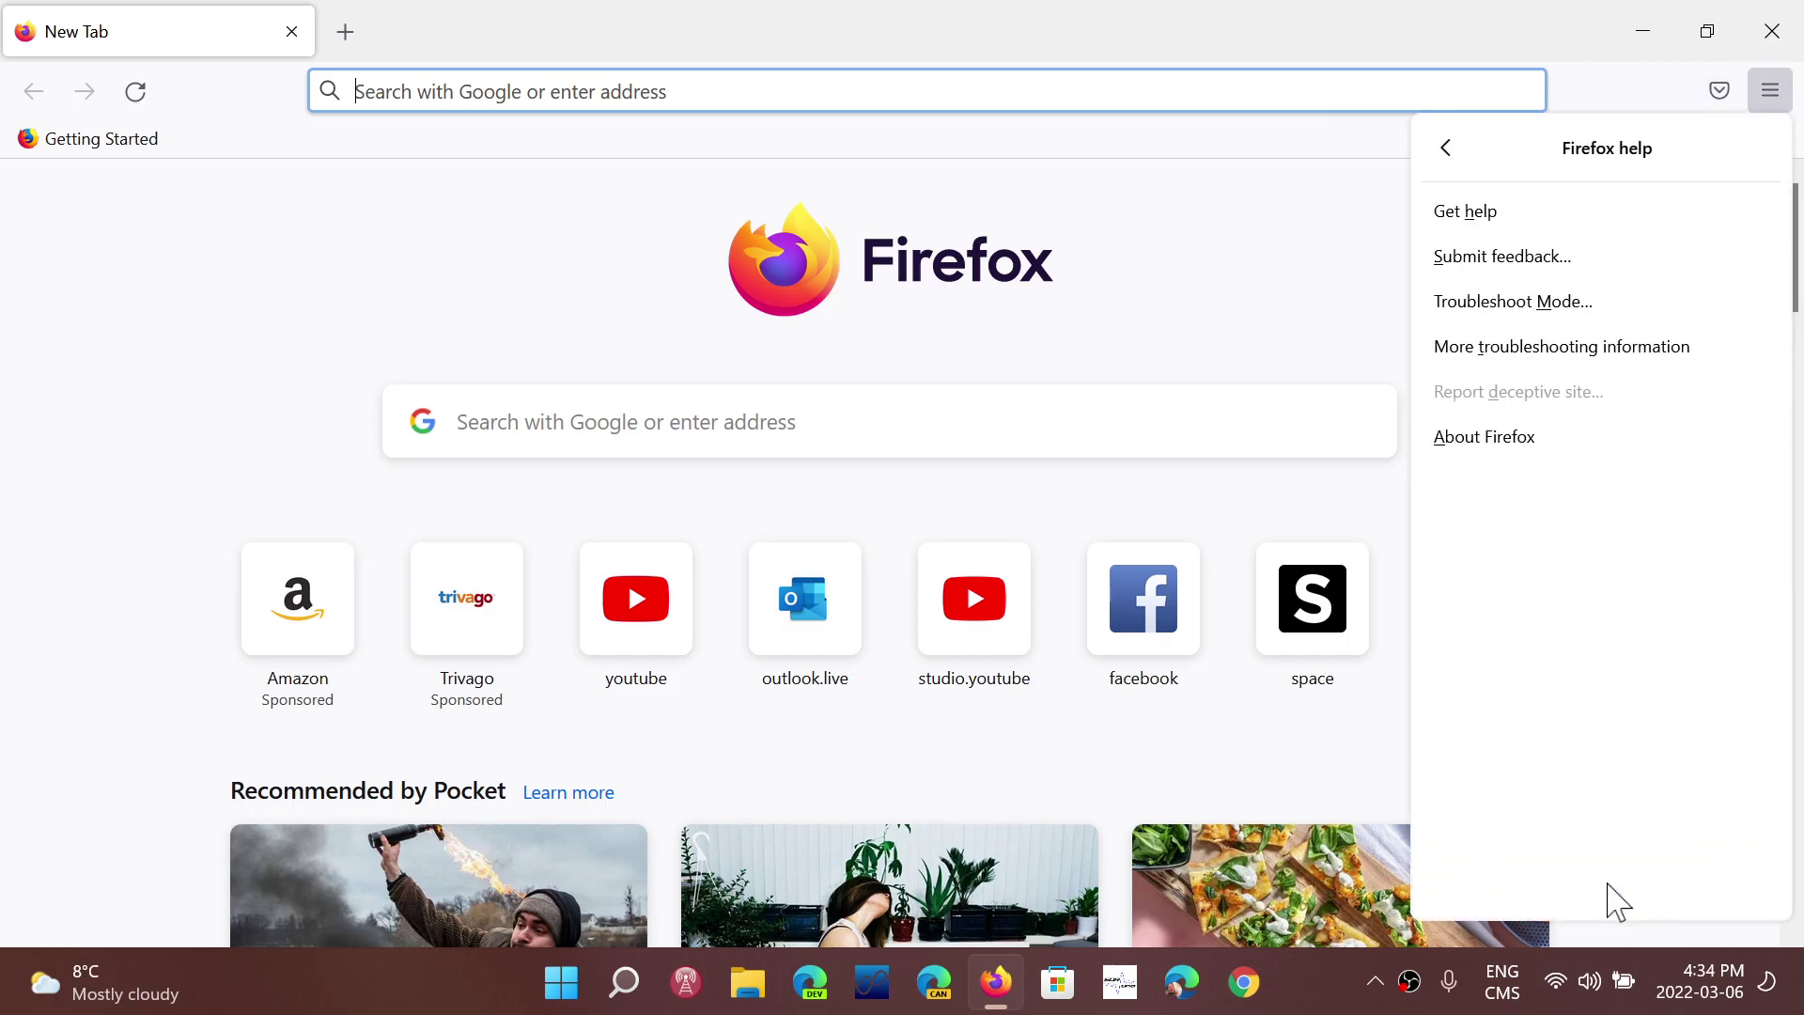
pyautogui.click(1542, 448)
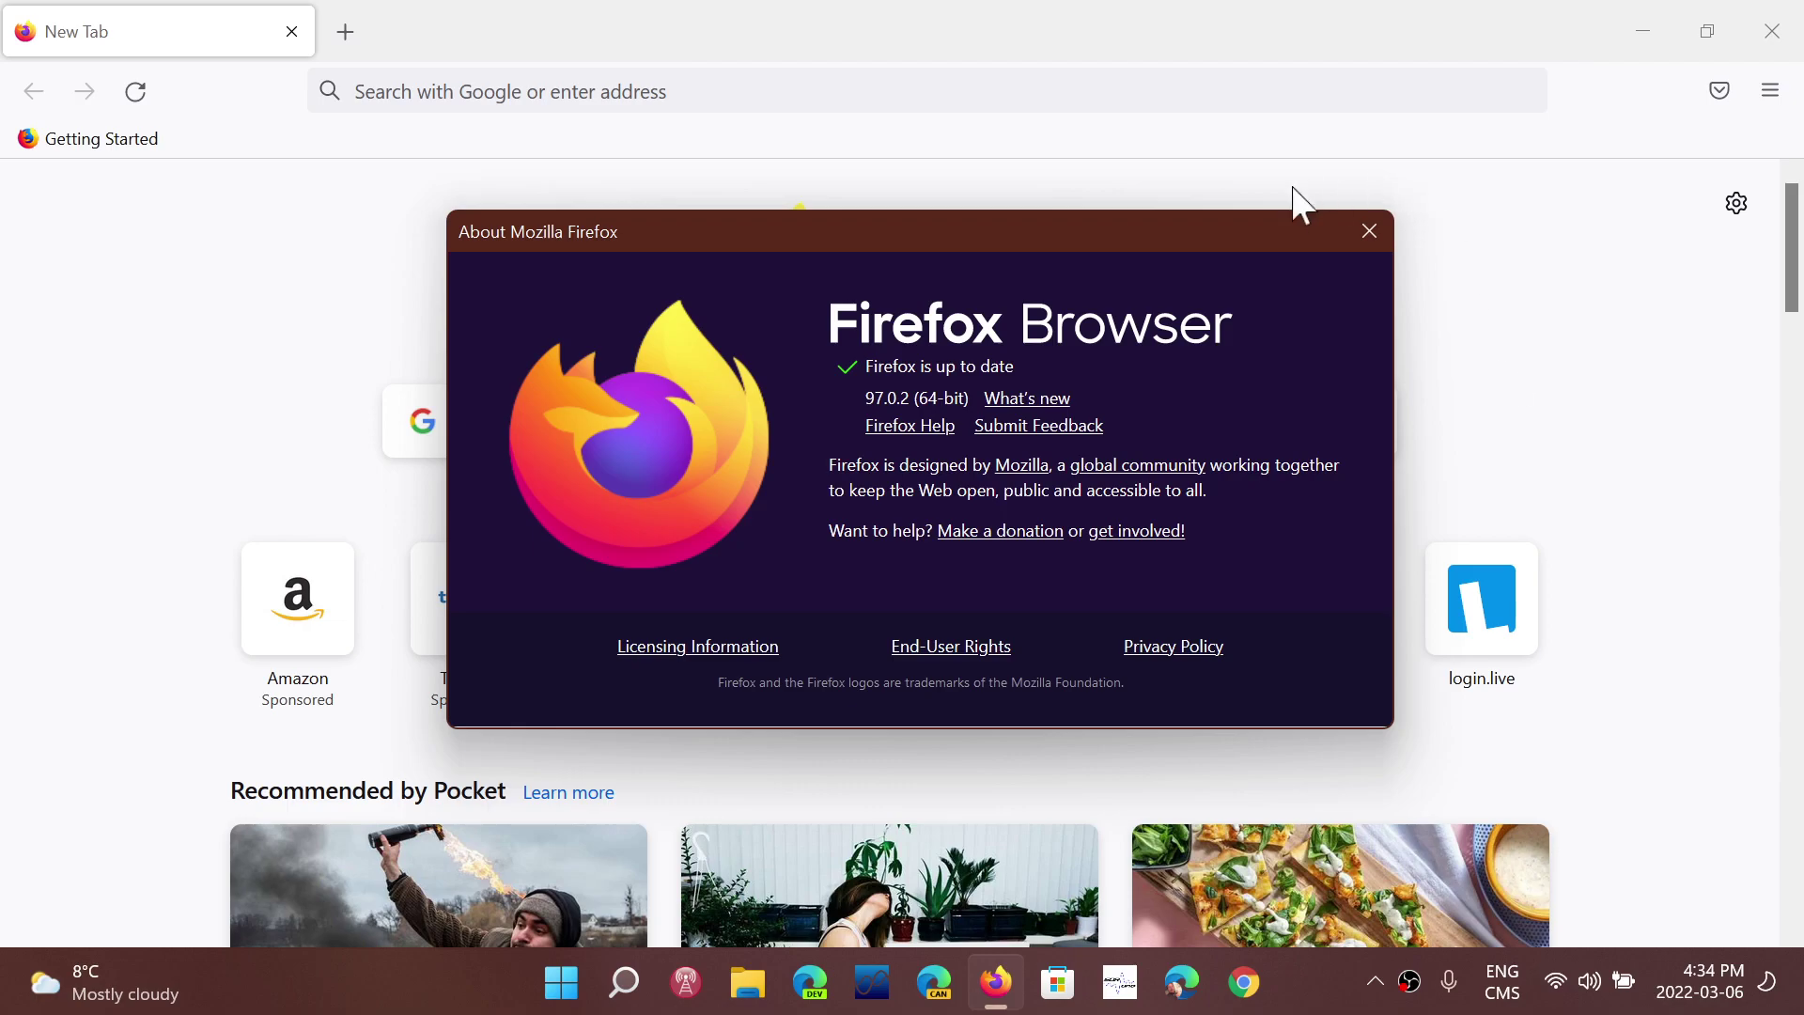
# Dismiss the About dialog and quit Firefox, returning to the desktop
pyautogui.click(1368, 233)
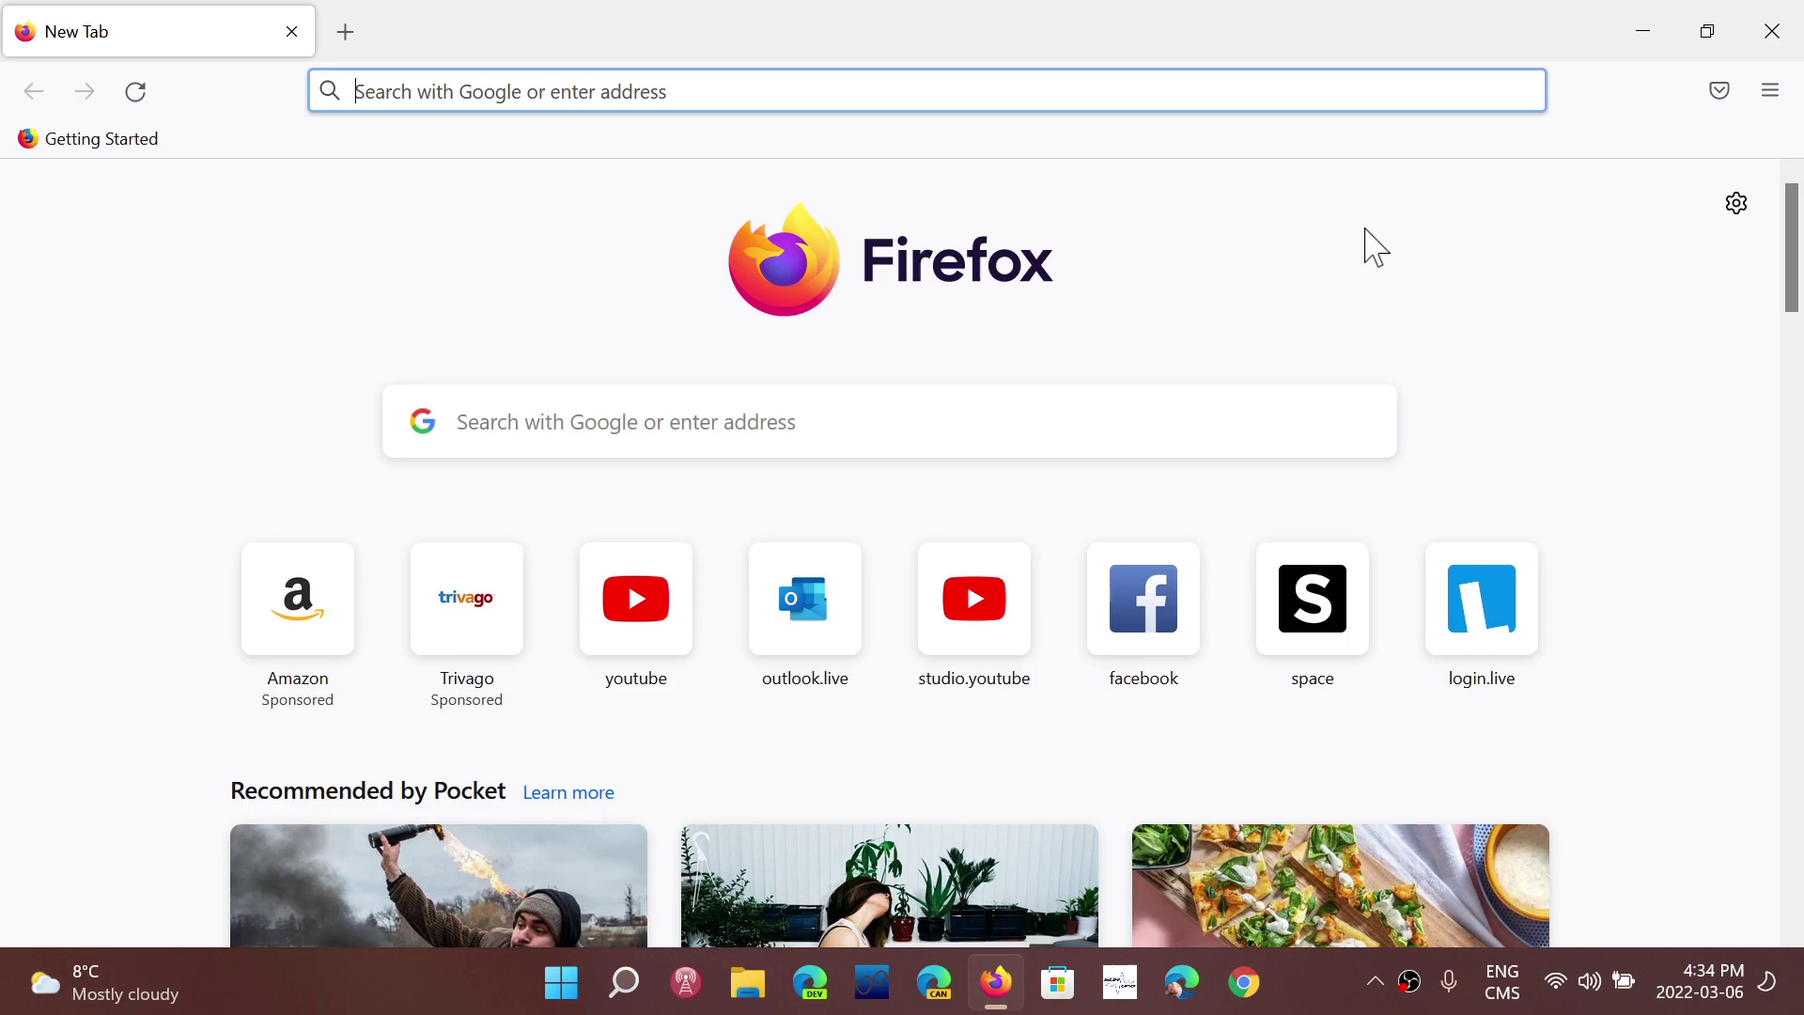
pyautogui.click(1779, 31)
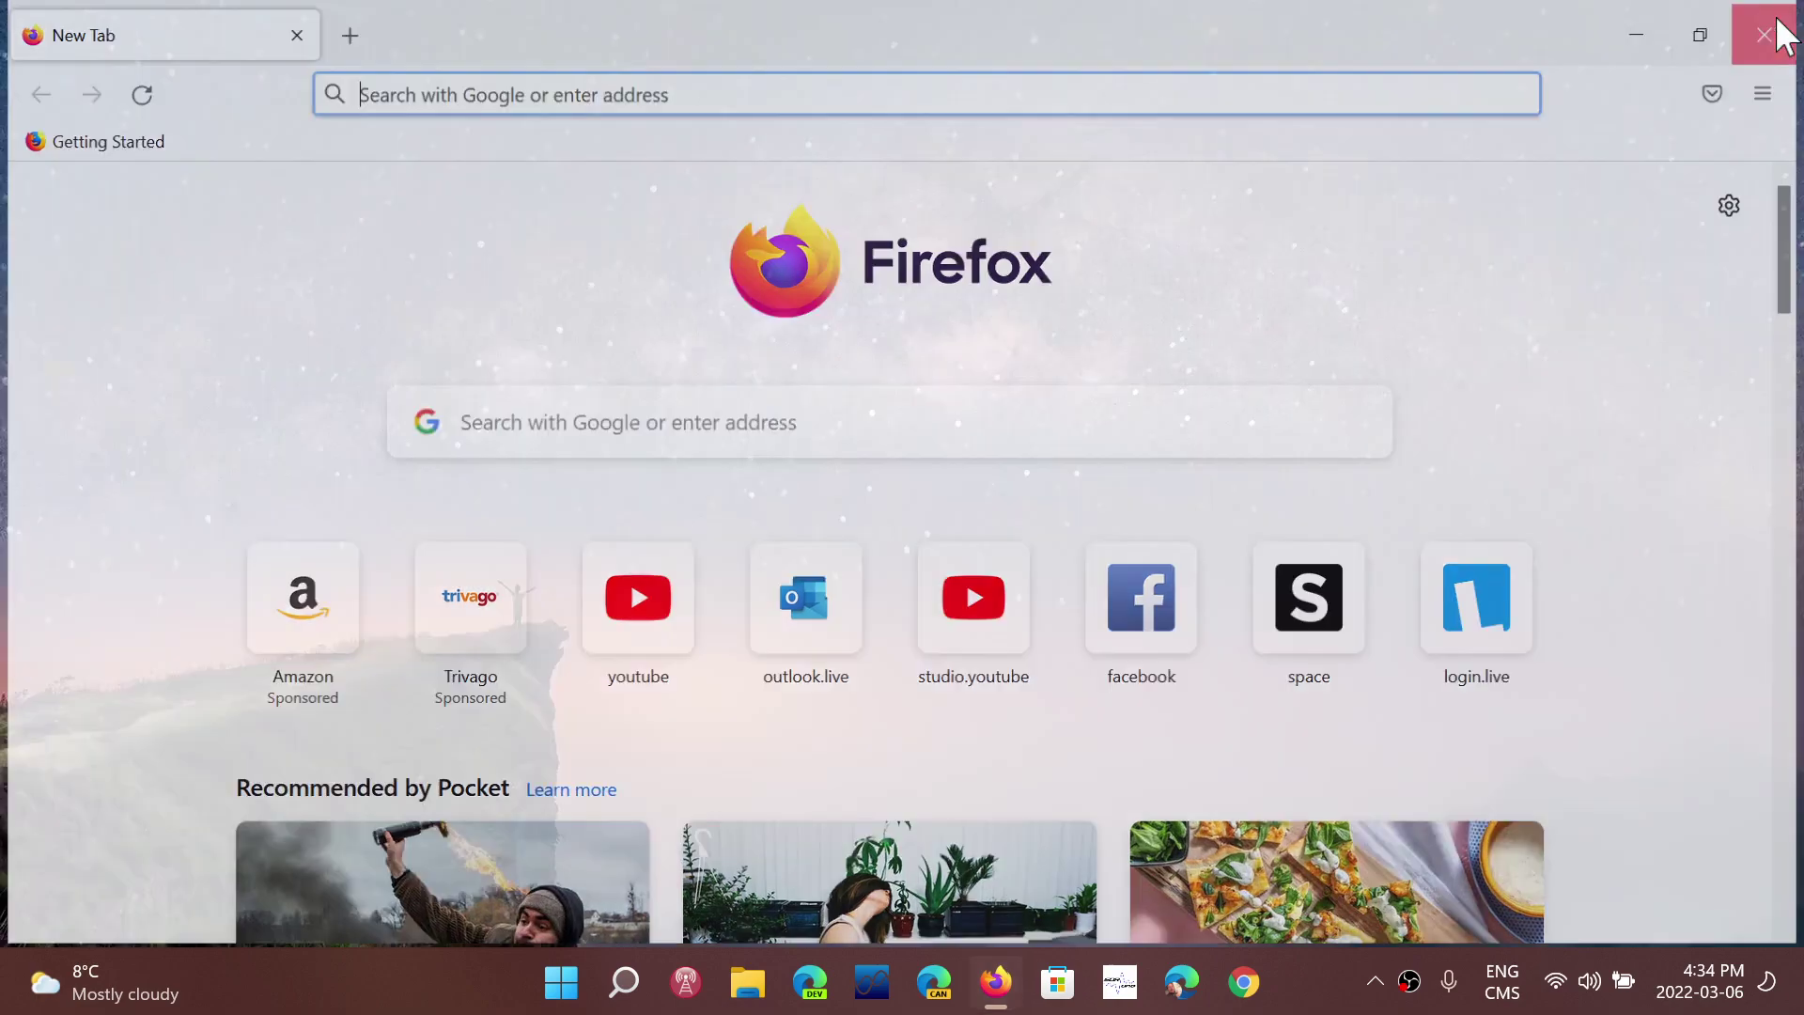